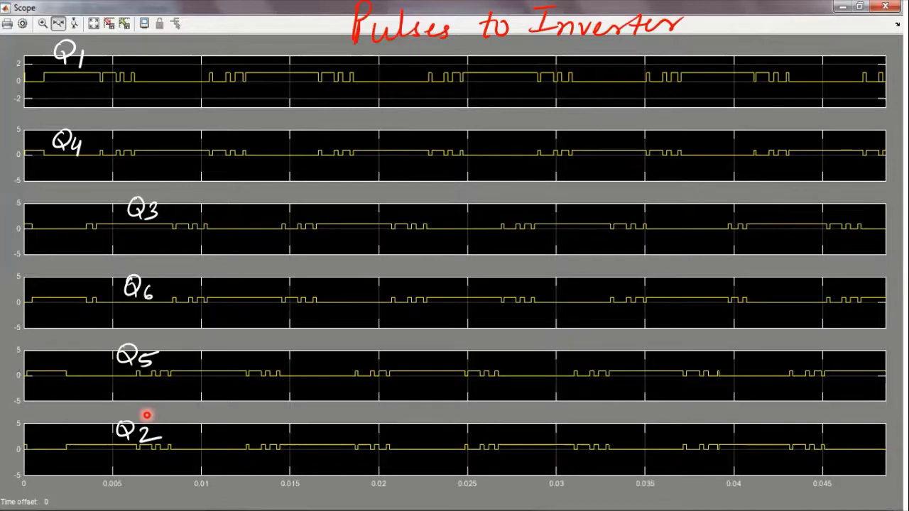
End the slide show on slide 38, 'Pulses to Inverter', and bring up the MATLAB windows
key(Right)
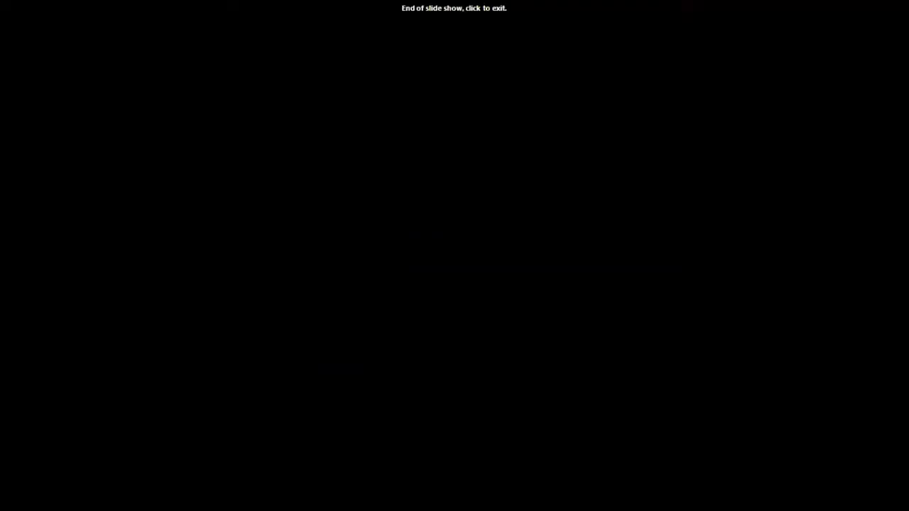
key(Left)
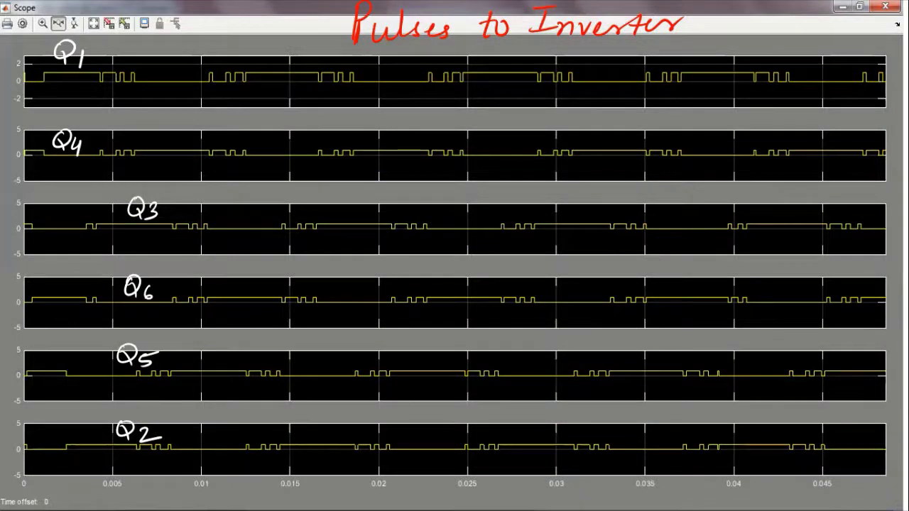
key(Escape)
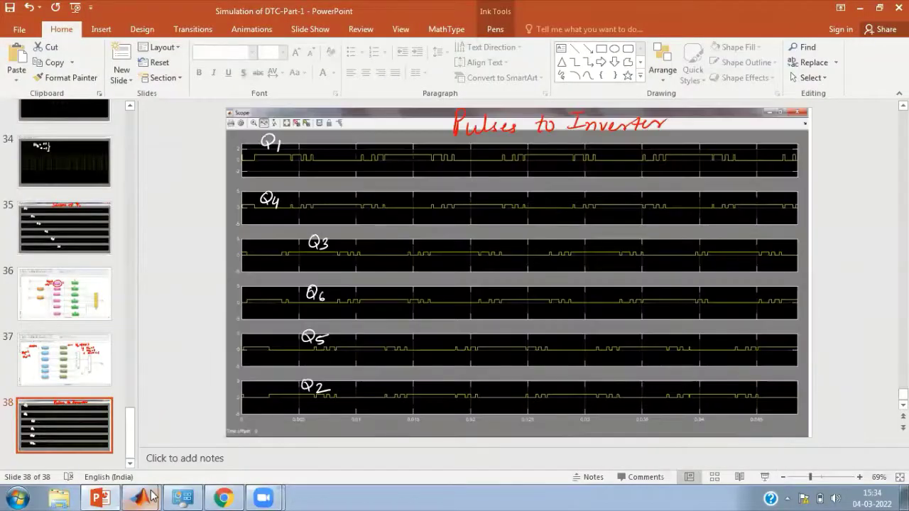
click(151, 495)
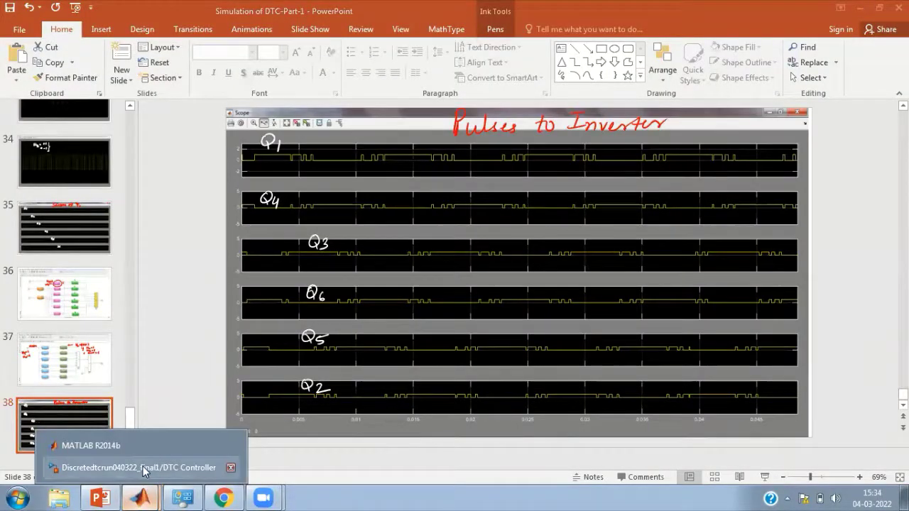
Open the DTC lookup table inside the DTC Controller of the Discretedtcrun040322_final1 model
click(143, 466)
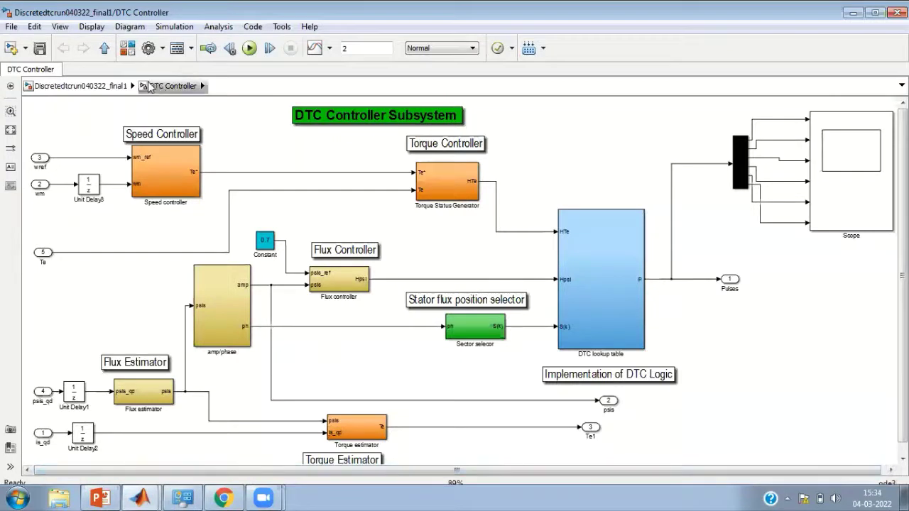
click(104, 48)
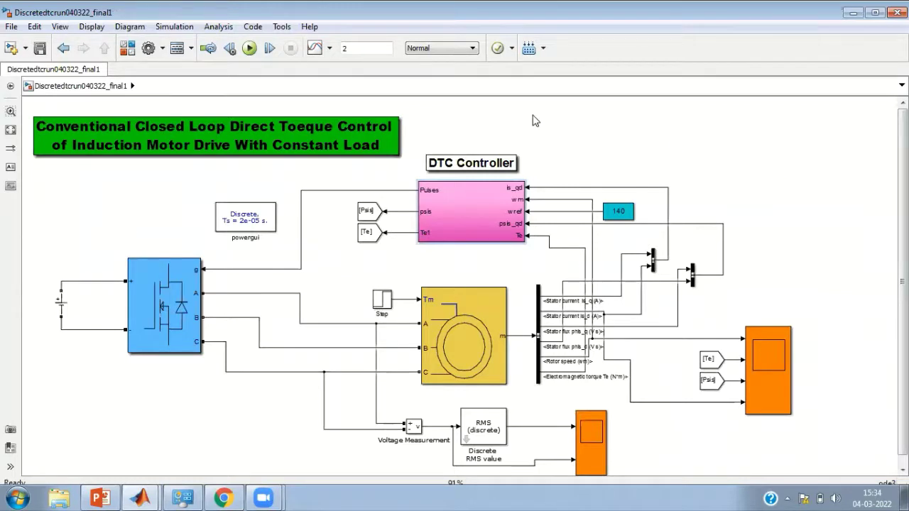
double_click(472, 196)
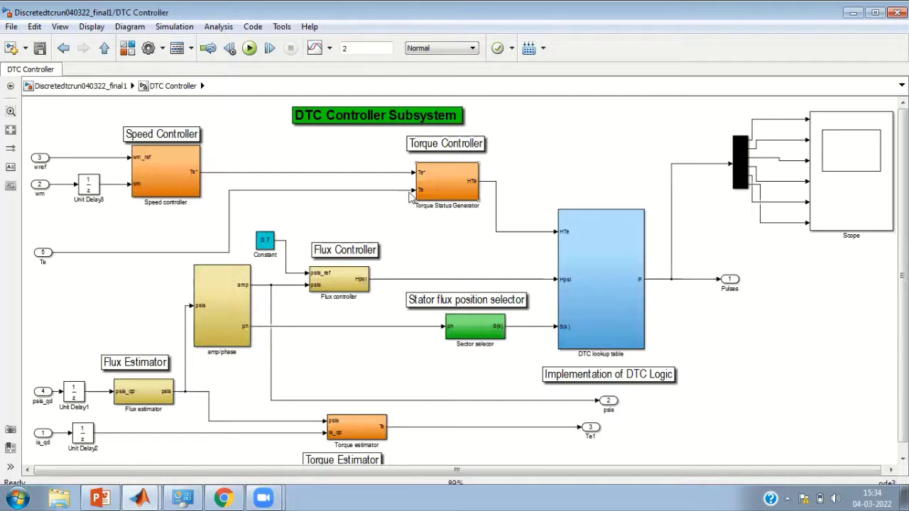
click(595, 264)
double_click(596, 267)
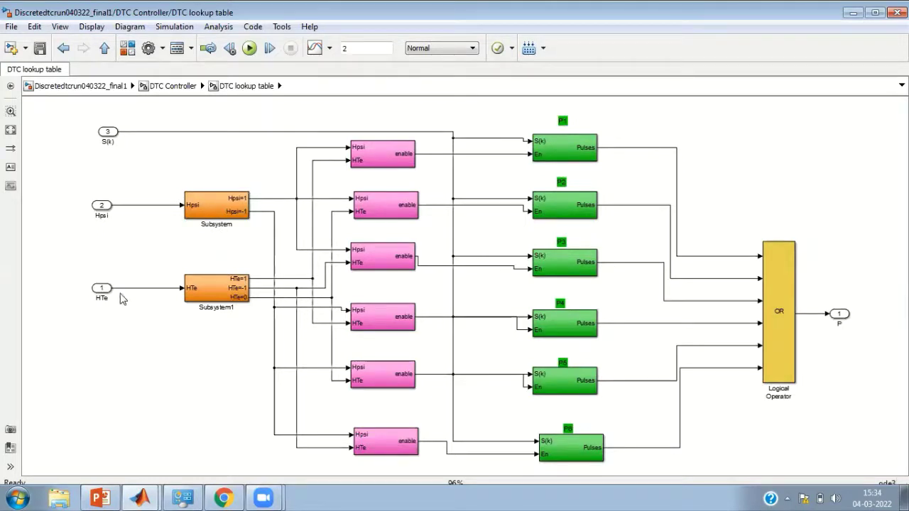
double_click(216, 213)
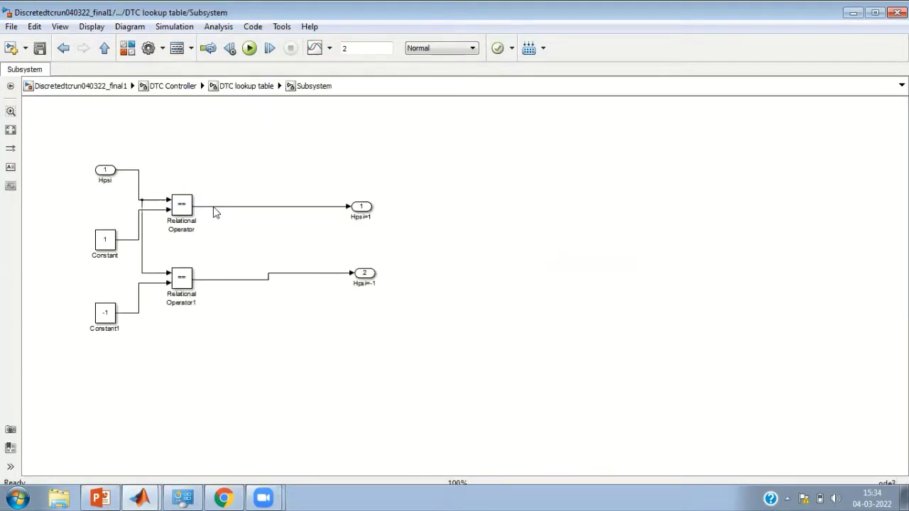
click(106, 242)
click(183, 204)
click(105, 48)
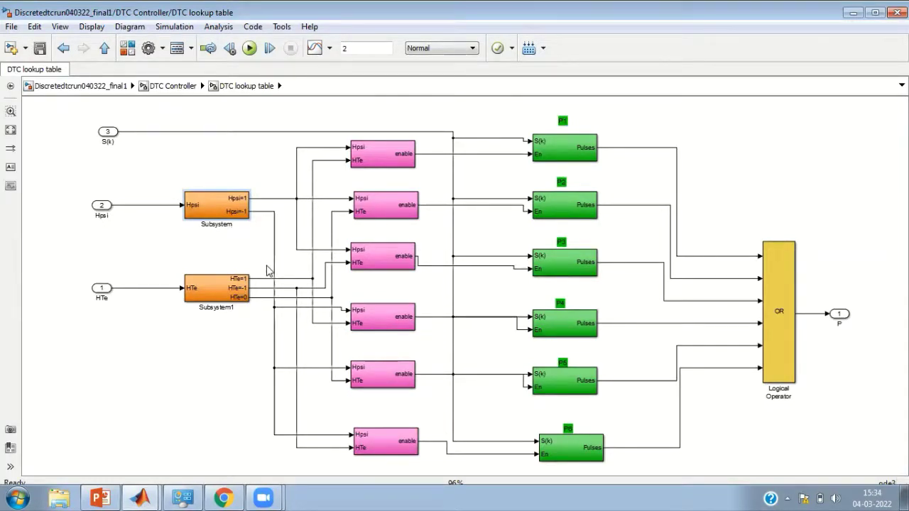
click(211, 293)
double_click(211, 294)
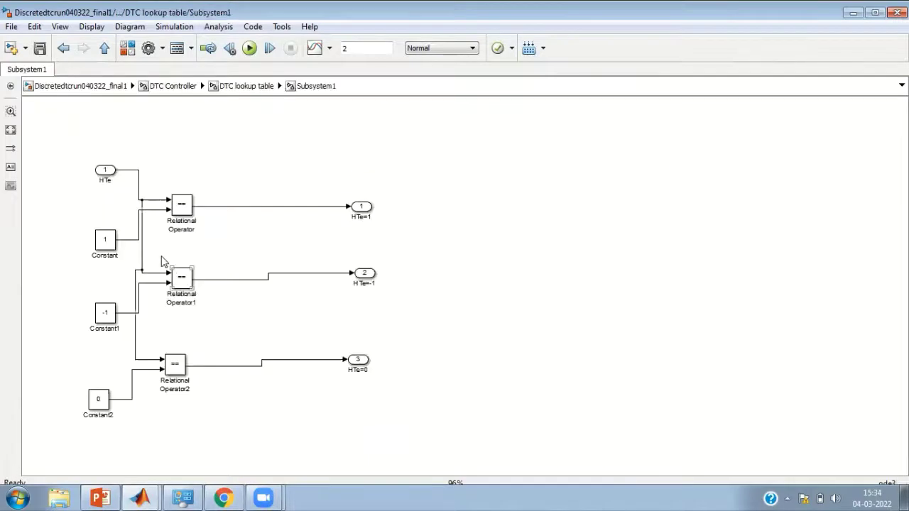
click(112, 314)
click(139, 380)
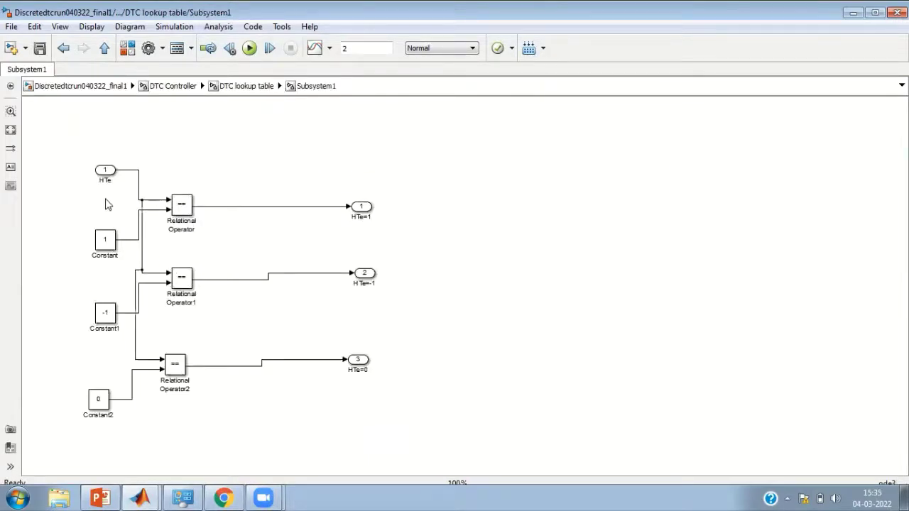
click(363, 212)
click(370, 228)
click(355, 277)
click(104, 48)
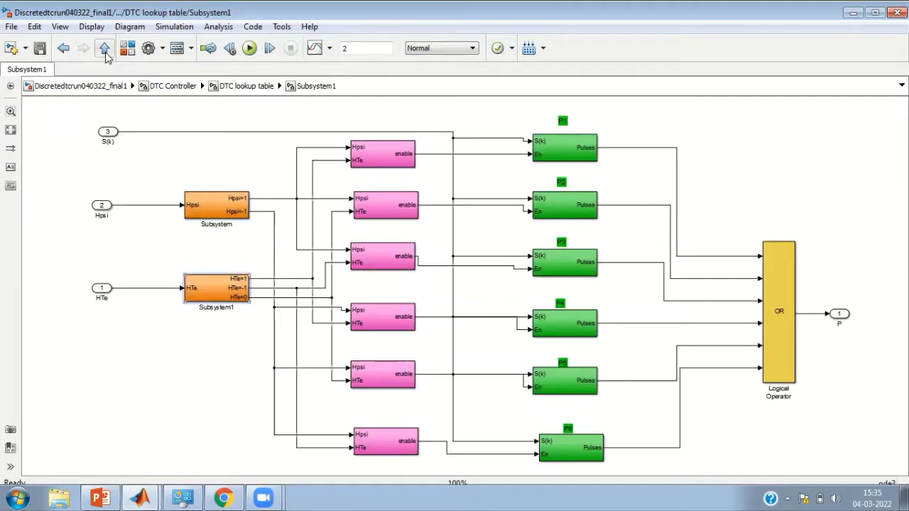
Look inside the top pink enable subsystem, then open the P1 block to show Subsystem8
double_click(383, 157)
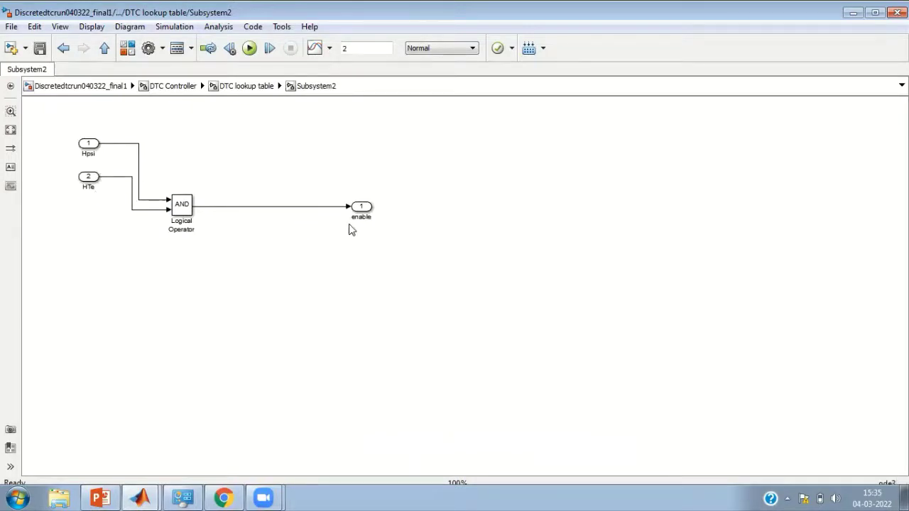
click(105, 47)
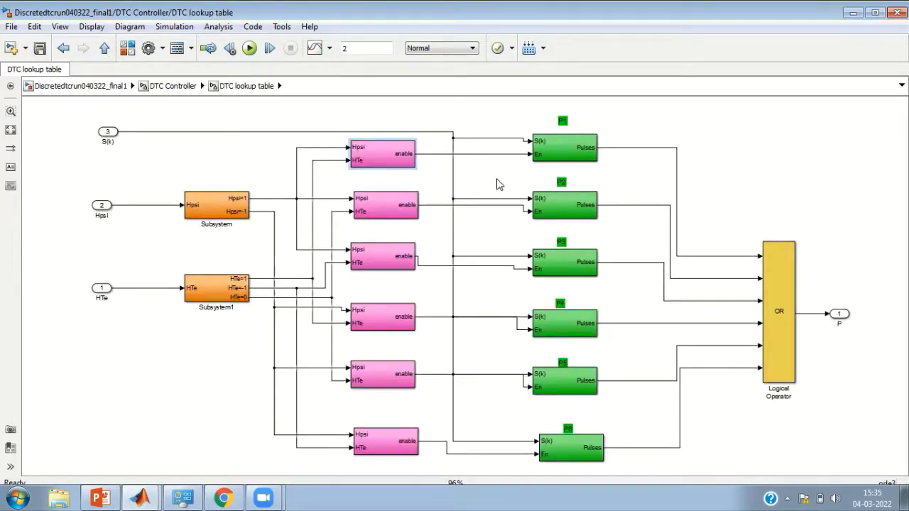
double_click(563, 153)
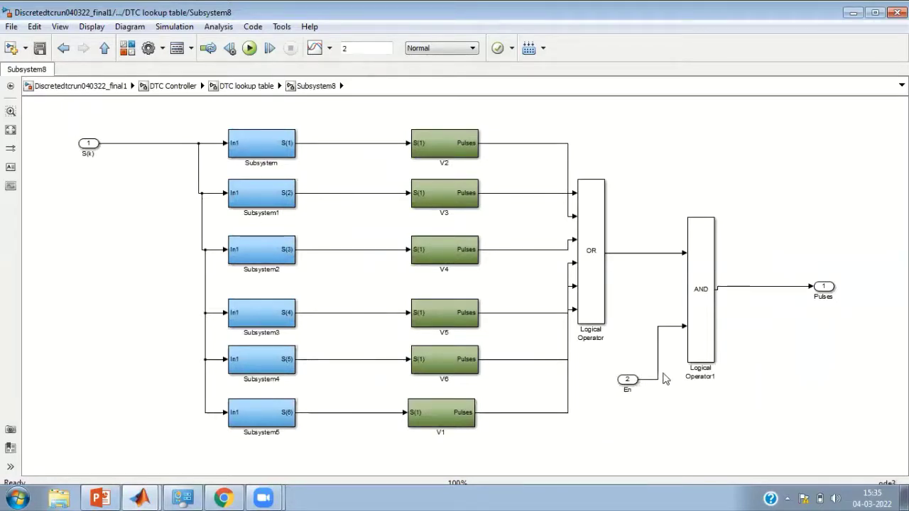
click(689, 333)
click(755, 318)
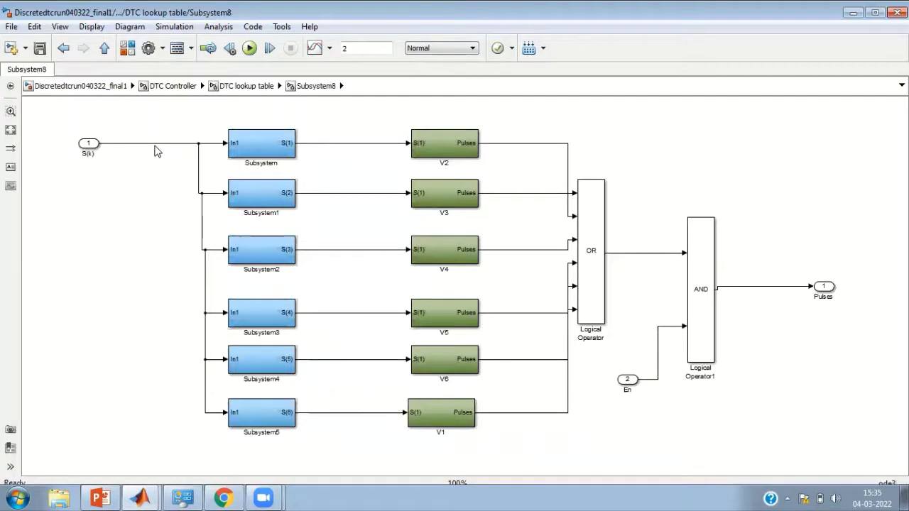
click(261, 154)
double_click(262, 154)
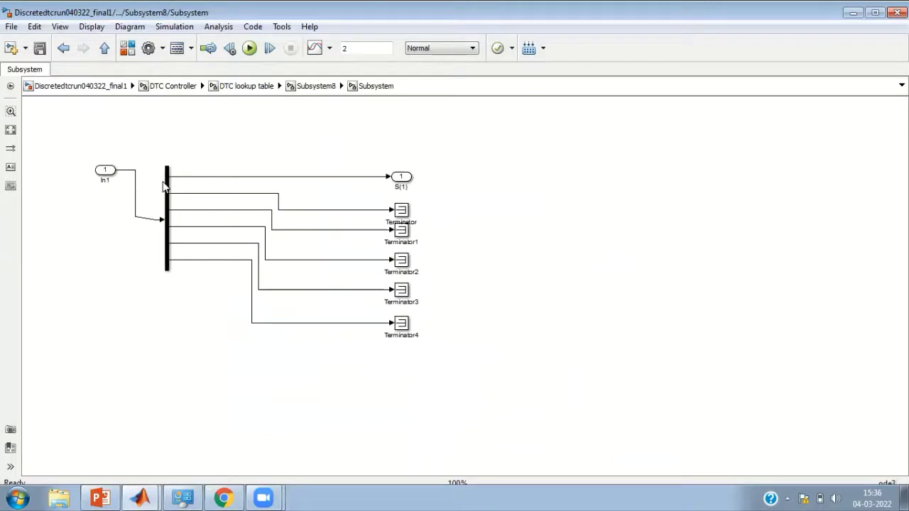
click(403, 179)
click(160, 110)
click(105, 48)
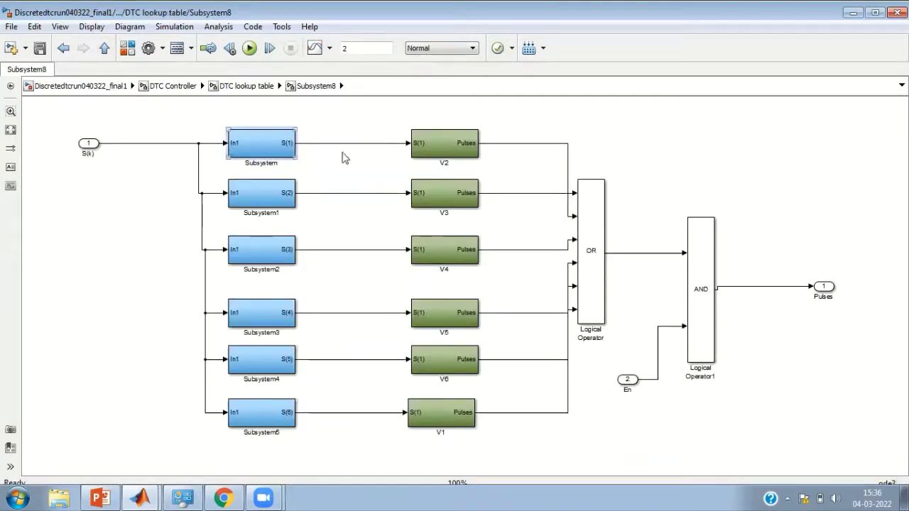
click(459, 154)
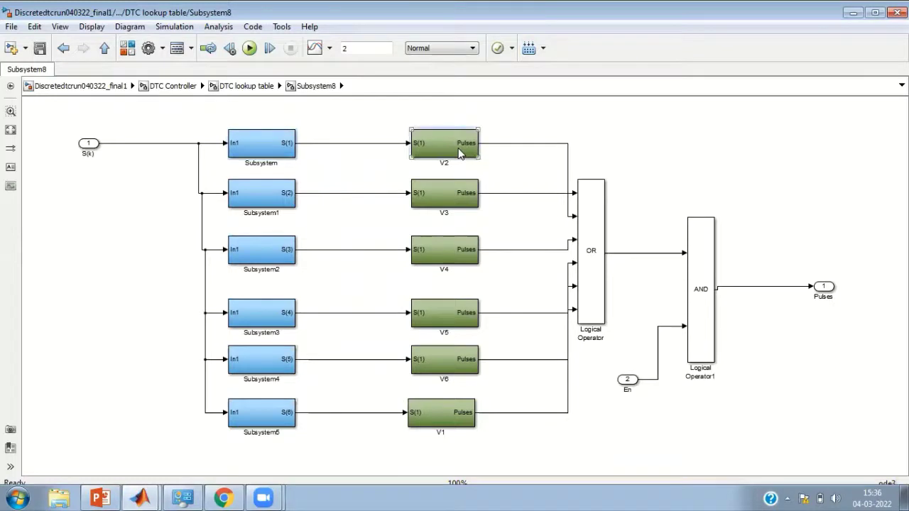
Open the V2 block in Subsystem8, select Selector1, and maximize the window
double_click(459, 155)
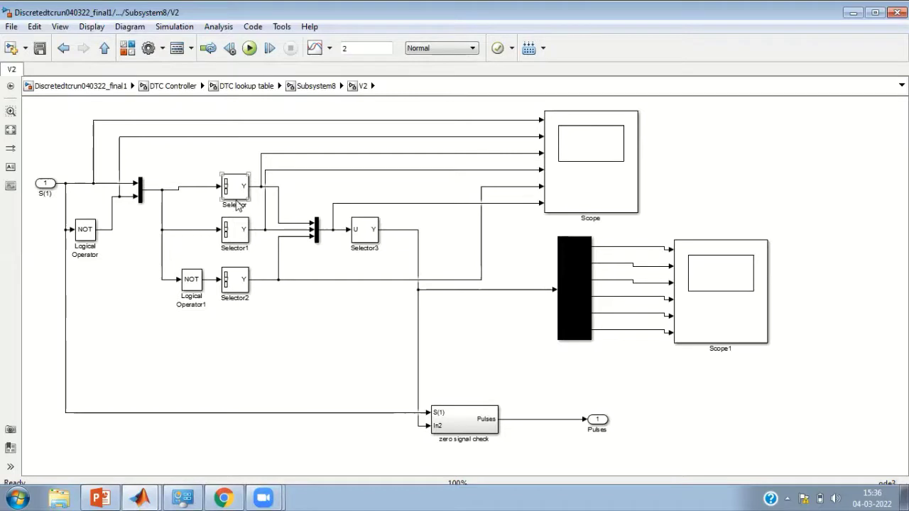
click(242, 242)
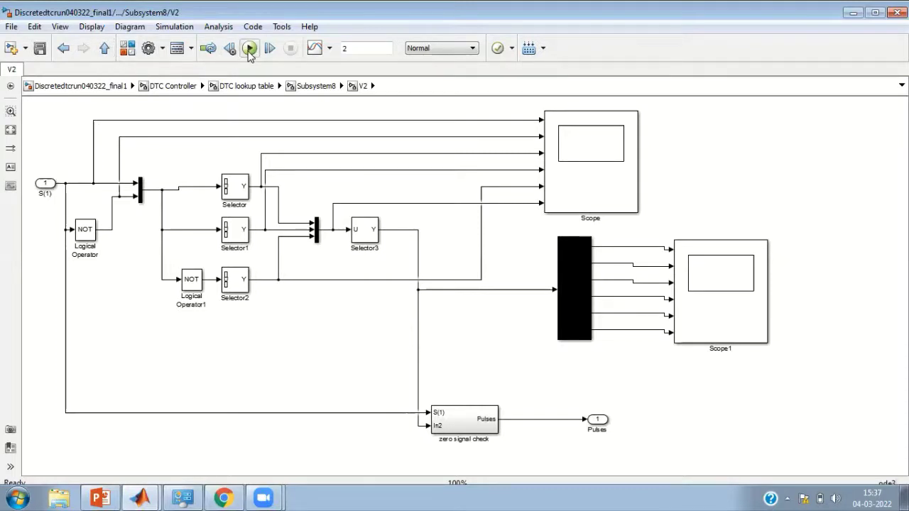
click(875, 14)
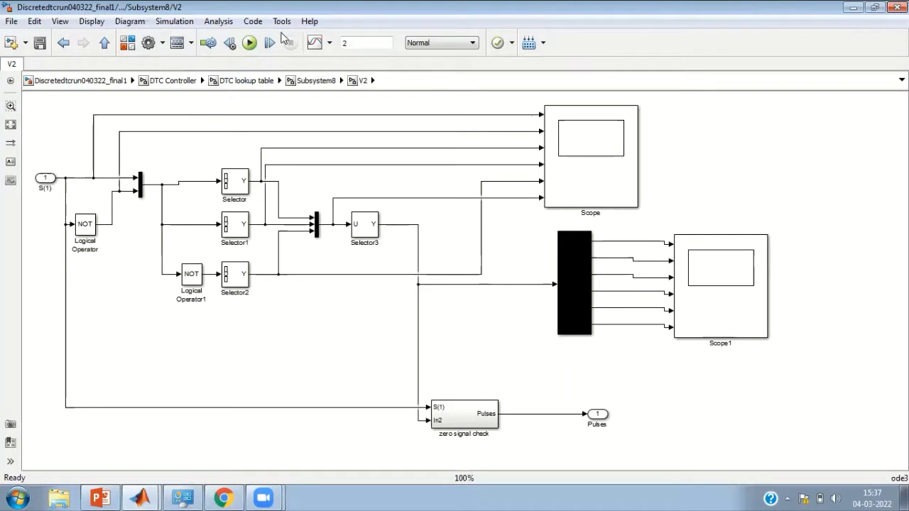
Run the model with Ctrl+T, view the pulses in Scope and Scope1, and stop at about 1.4 s
key(ctrl+t)
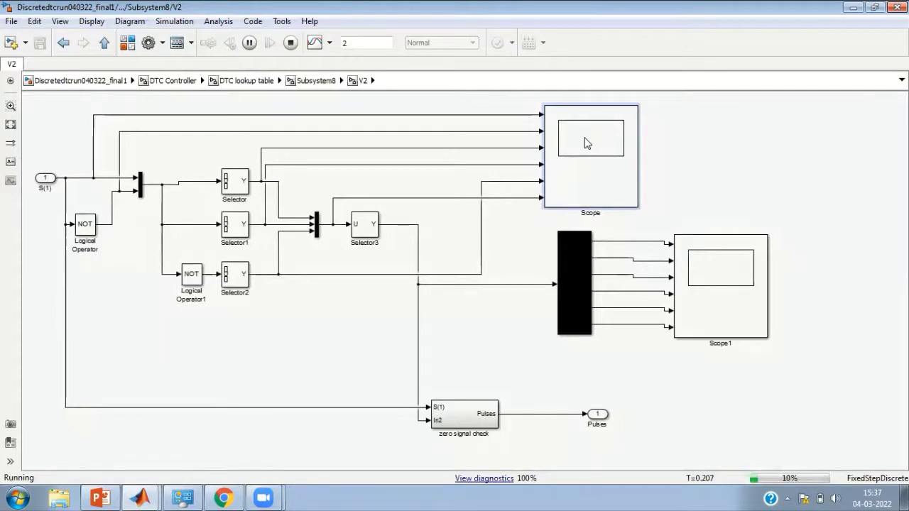
double_click(587, 143)
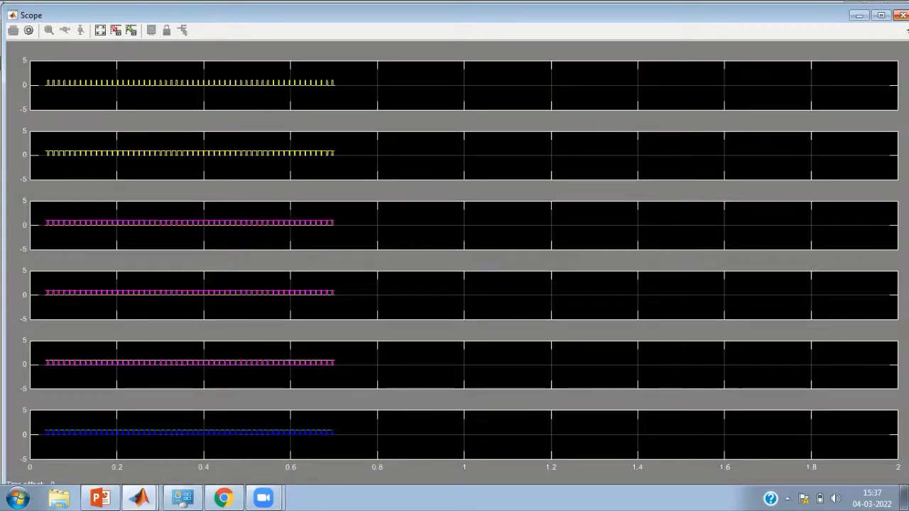
click(903, 14)
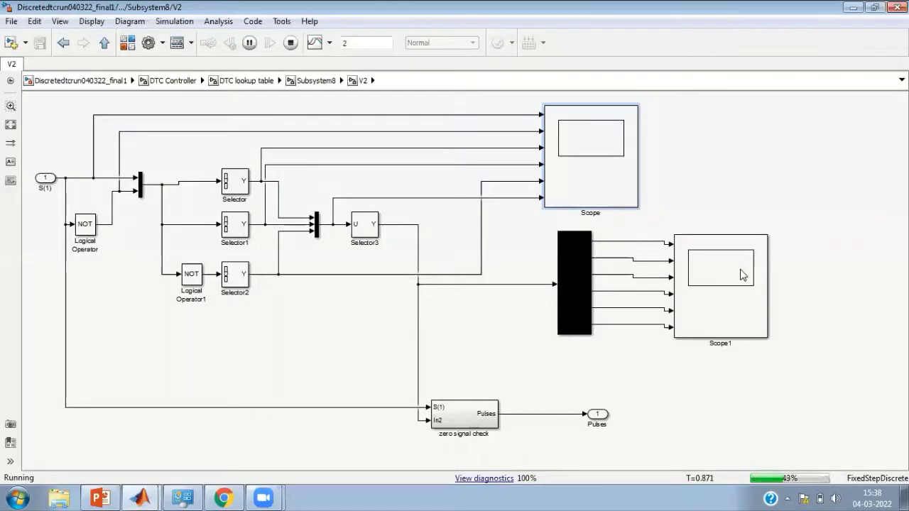
double_click(686, 269)
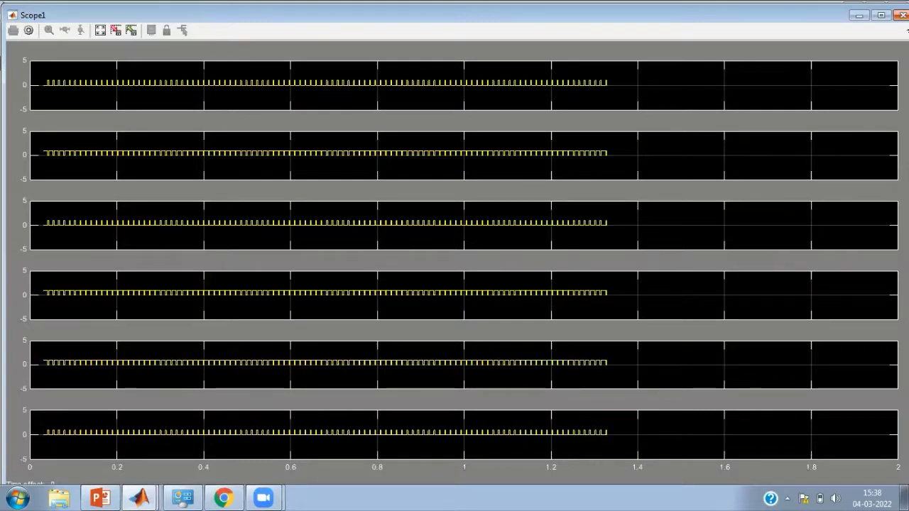
key(alt+Tab)
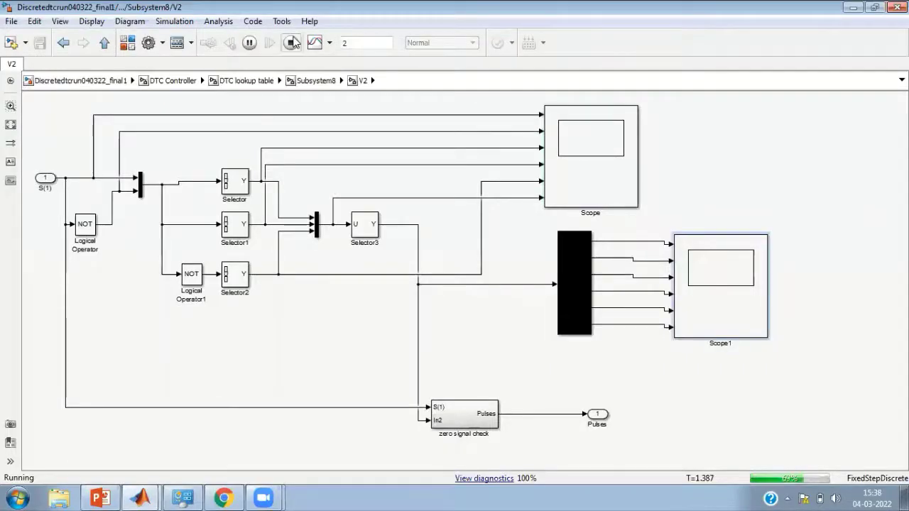
click(290, 42)
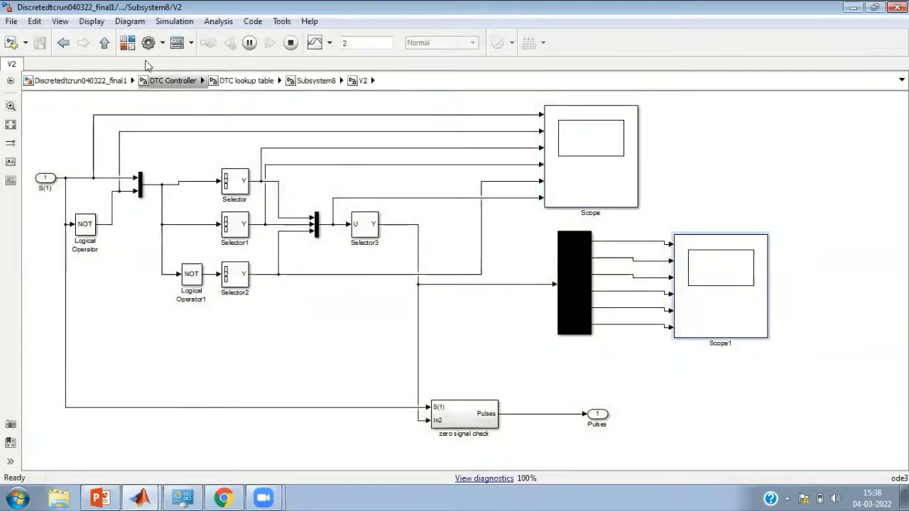
Return to Subsystem8 and inspect the V3 pulse subsystem
click(105, 44)
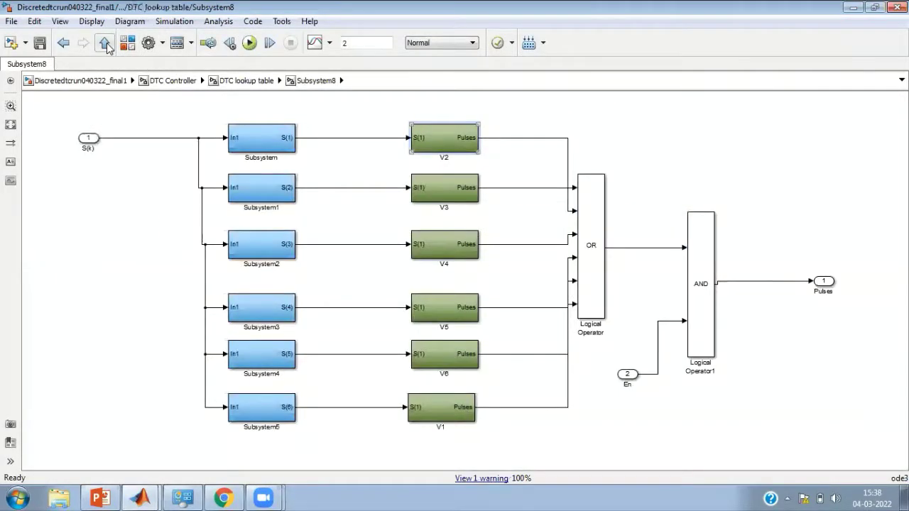
click(472, 135)
click(429, 200)
double_click(442, 193)
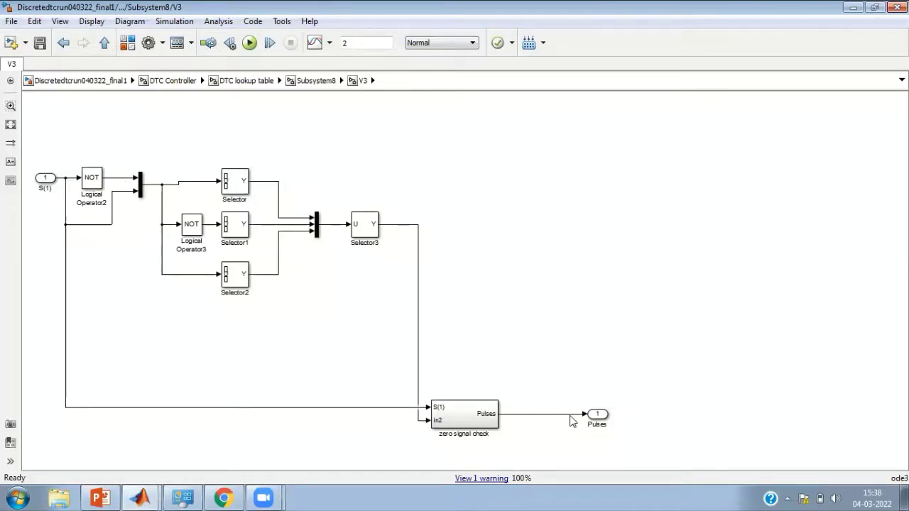
click(105, 44)
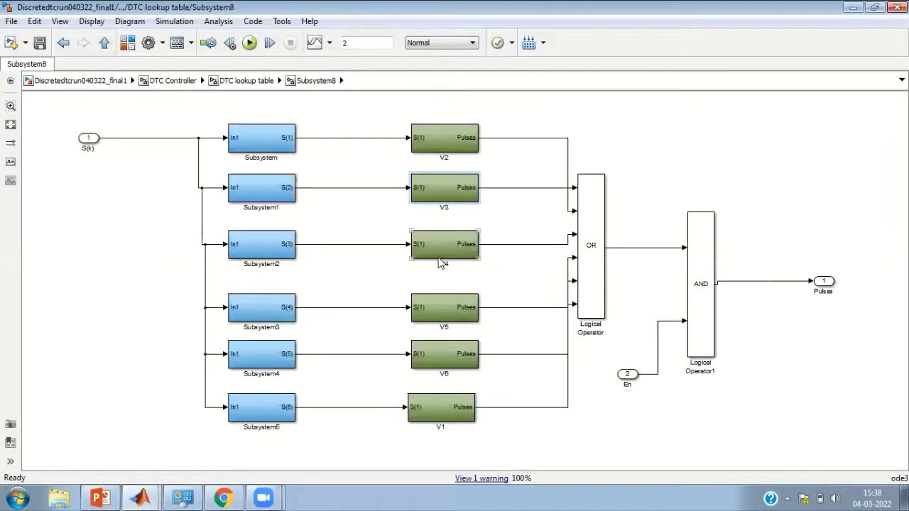
Inspect V4, which has one more NOT block than V3, ending on Subsystem8
double_click(440, 262)
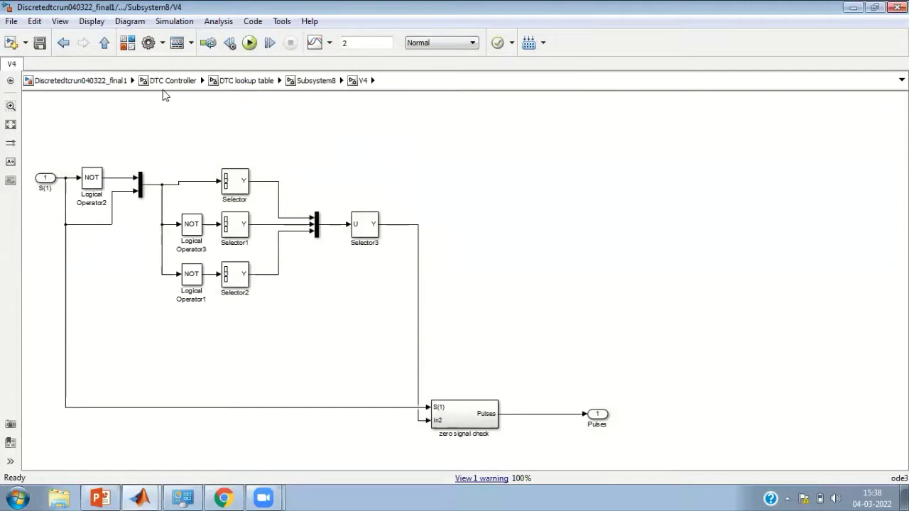
click(105, 45)
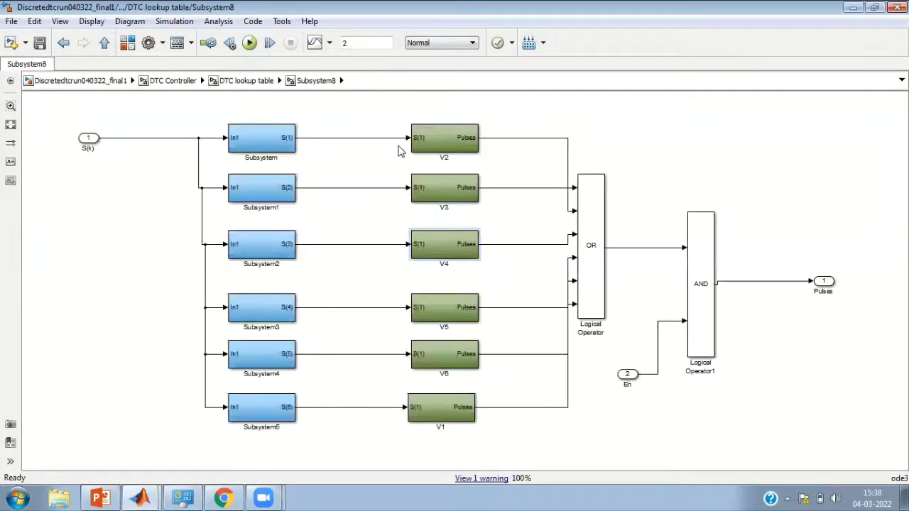
click(440, 189)
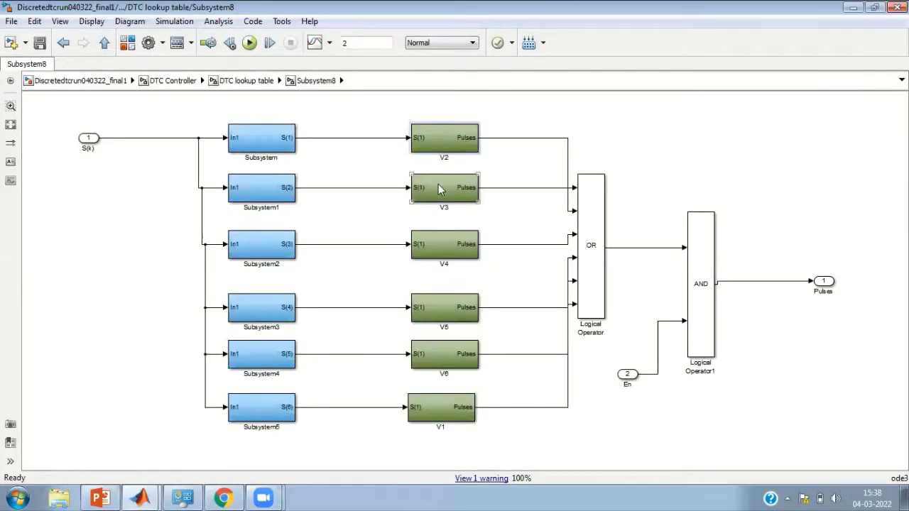
click(443, 239)
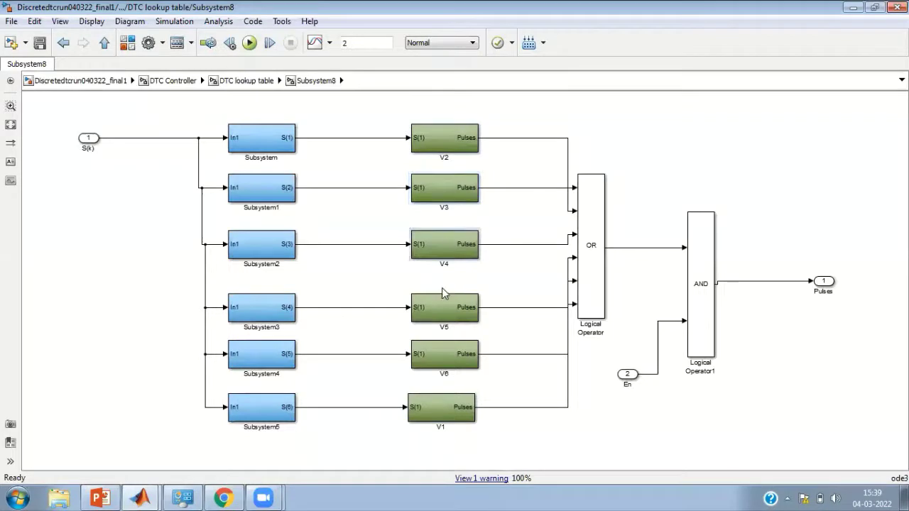
Point out V2 and the OR, AND and En logic, then return to the DTC lookup table
click(449, 152)
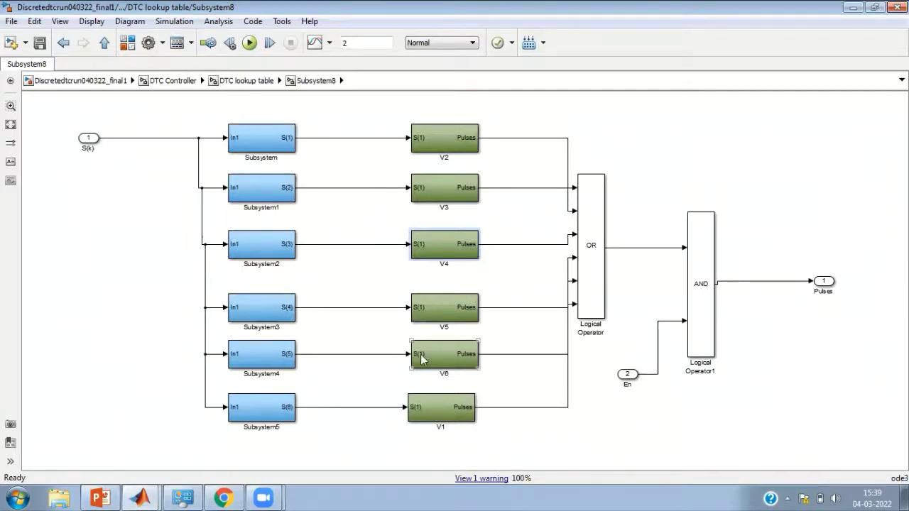
click(507, 343)
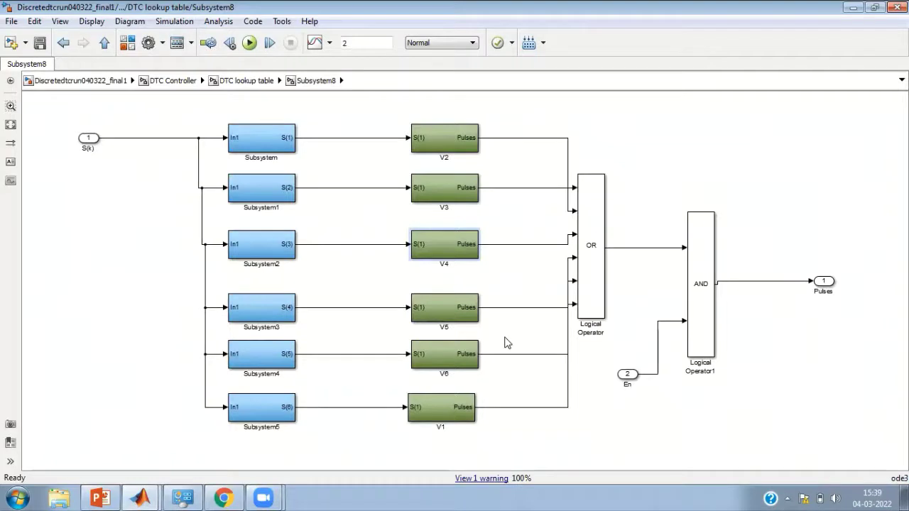
click(585, 279)
click(694, 263)
click(621, 376)
click(632, 394)
click(104, 44)
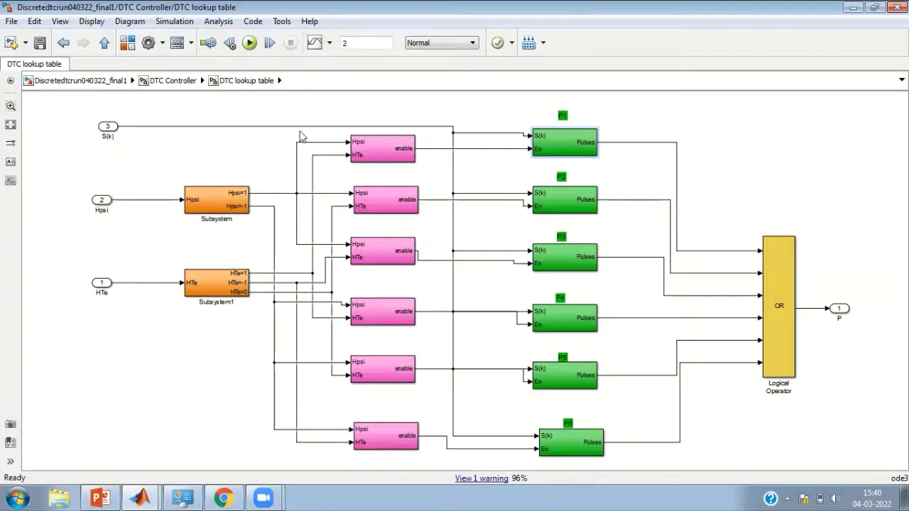
Open the DTC Controller's Scope and zoom its six pulse traces to about 0.2–0.28 s
click(105, 45)
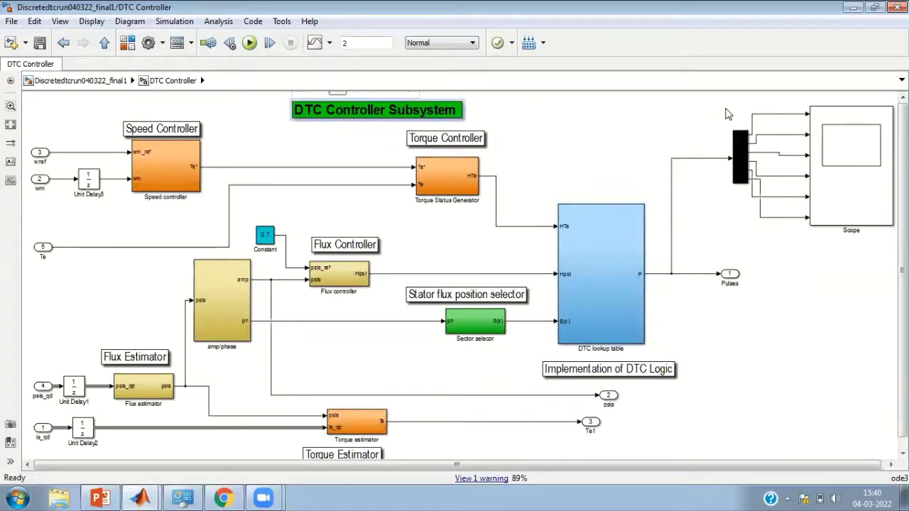
double_click(842, 171)
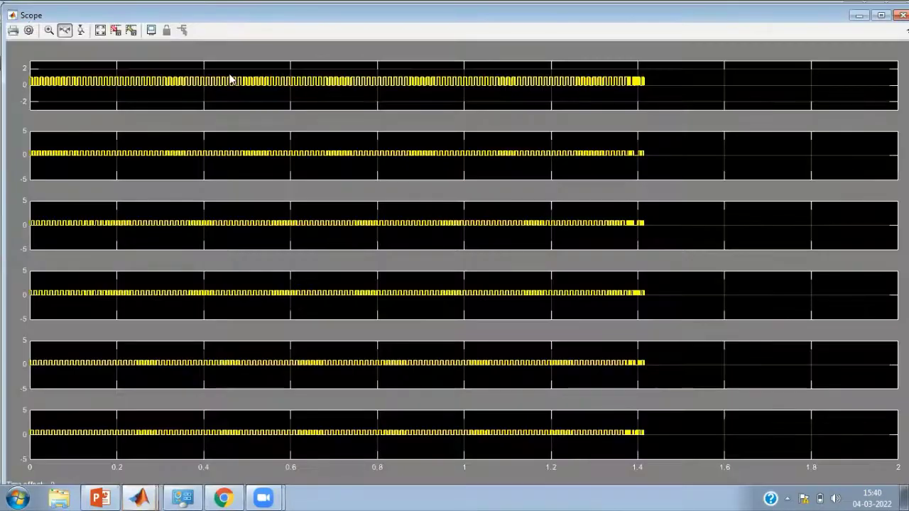
drag(104, 71, 262, 99)
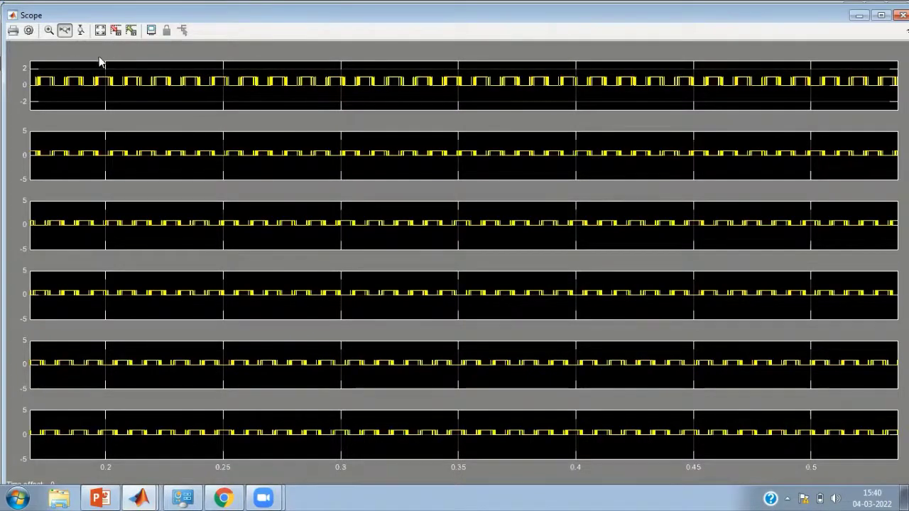
drag(90, 69, 303, 109)
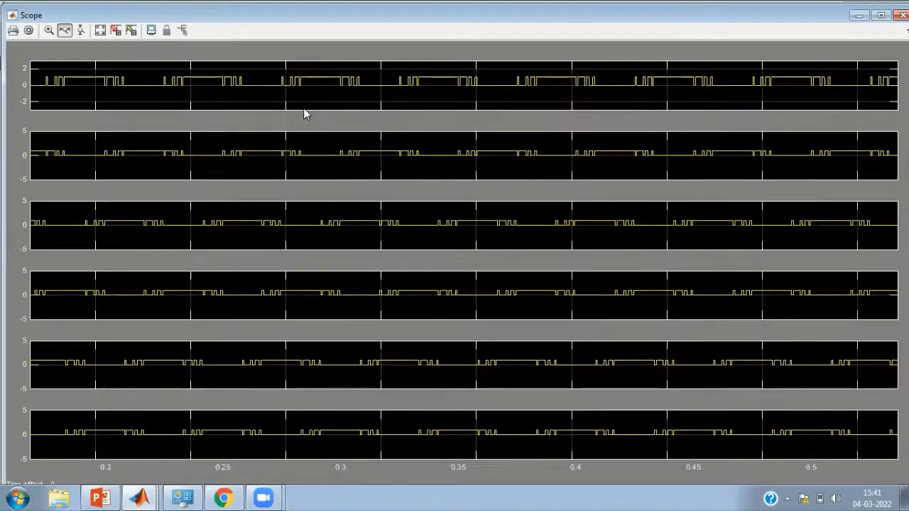